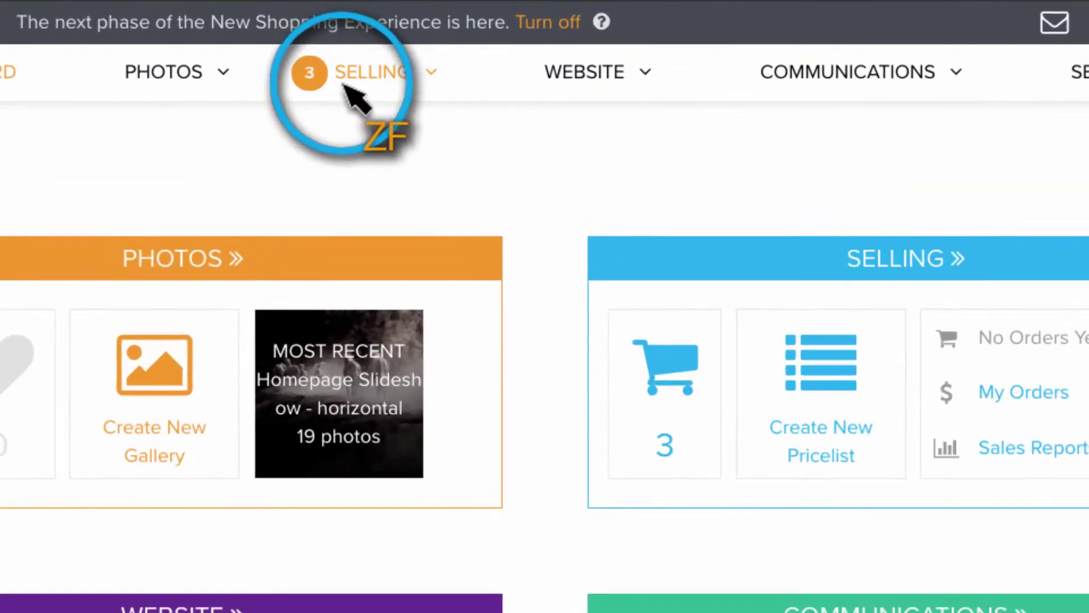
Go to the Price Lists page from the SELLING menu to see the three existing price lists
{"action": "left_click", "coordinate": [445, 39]}
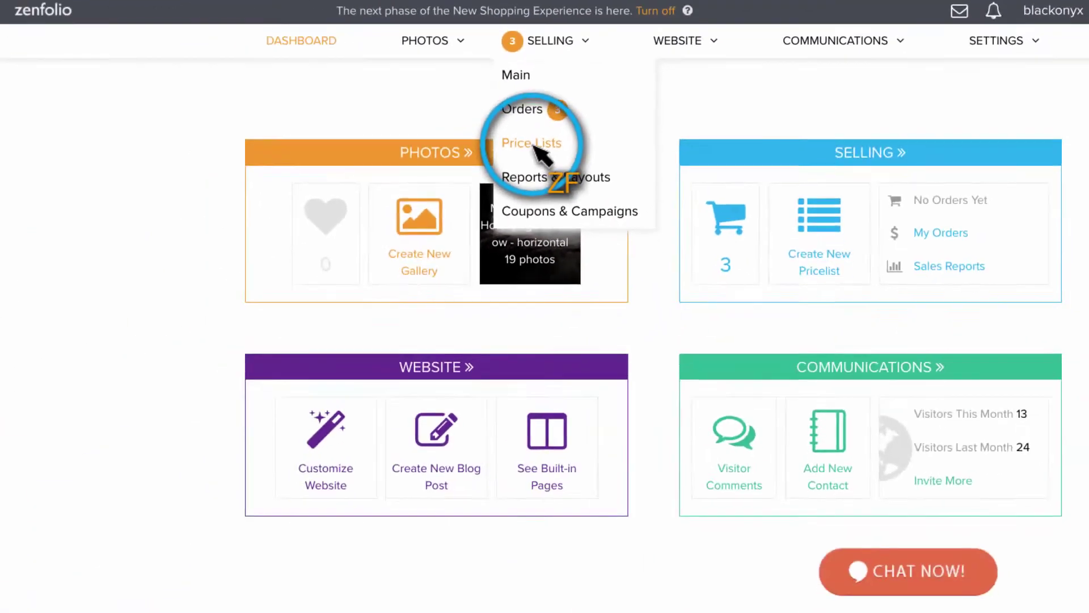
{"action": "left_click", "coordinate": [544, 157]}
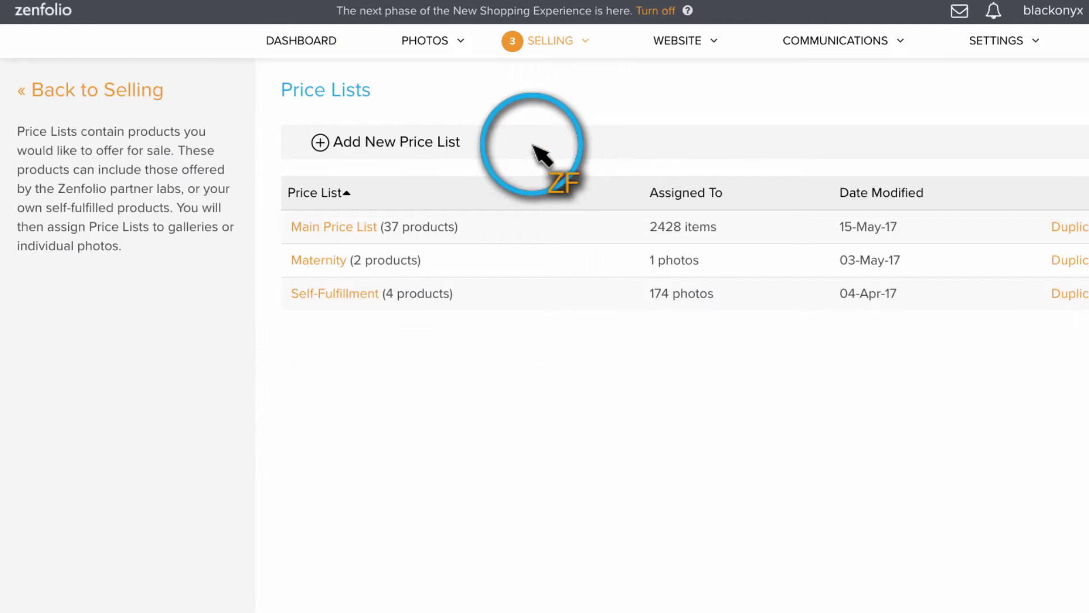
Open the Main Price List to view its Prints, Greeting Cards, Home Decor and Photo Gifts categories
{"action": "left_click", "coordinate": [334, 228]}
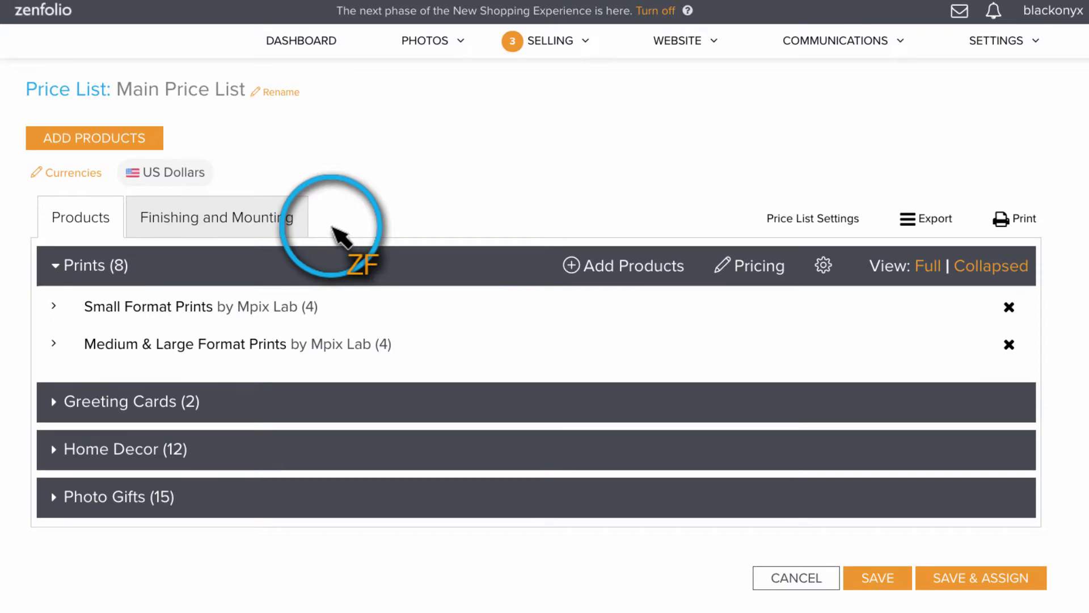
Offer all Finishing and Mounting options except Single and Double Weight Backboard
{"action": "left_click", "coordinate": [180, 230]}
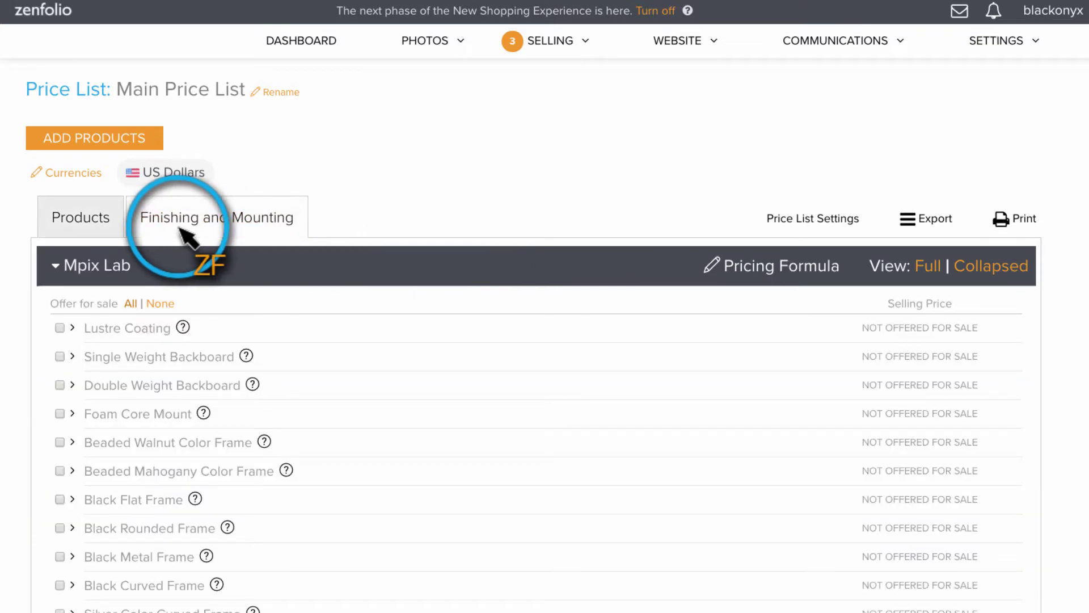
{"action": "left_click", "coordinate": [130, 304]}
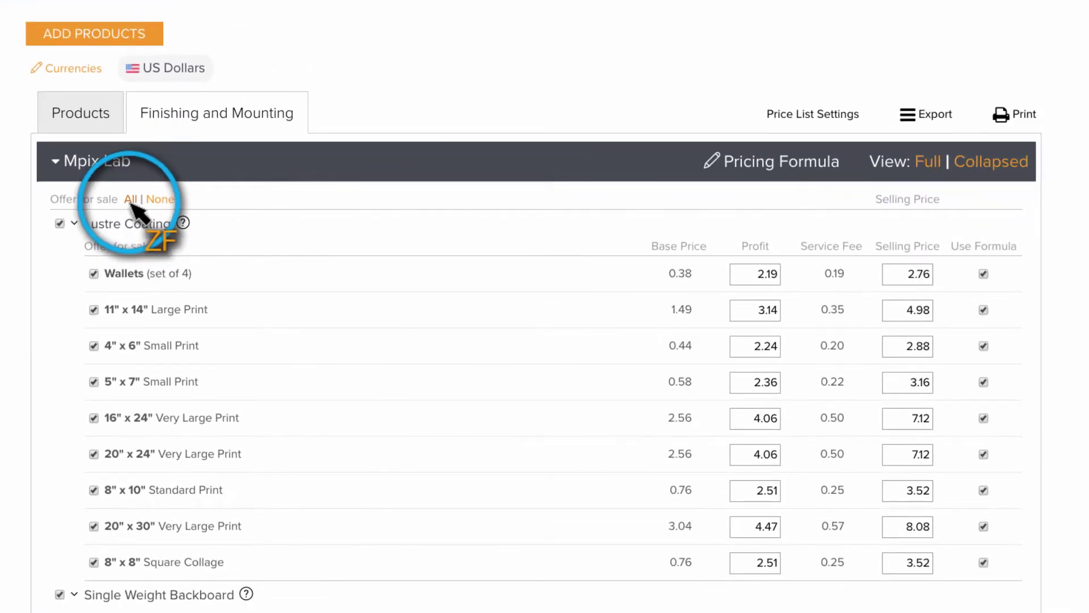
{"action": "scroll", "coordinate": [131, 209], "scroll_direction": "down", "scroll_amount": 3}
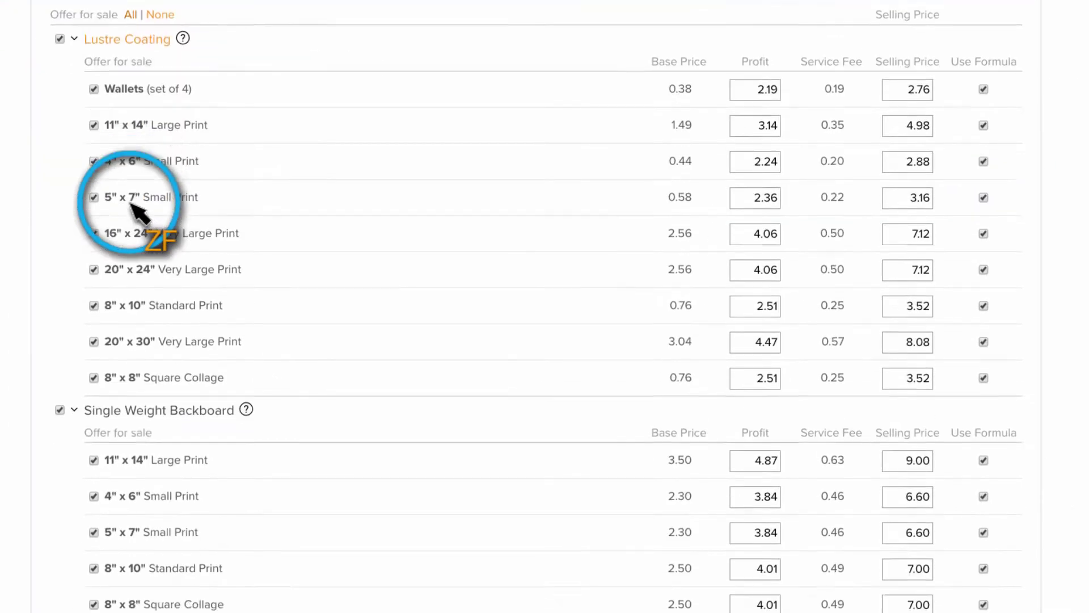
{"action": "scroll", "coordinate": [139, 212], "scroll_direction": "down", "scroll_amount": 2}
{"action": "left_click", "coordinate": [60, 233]}
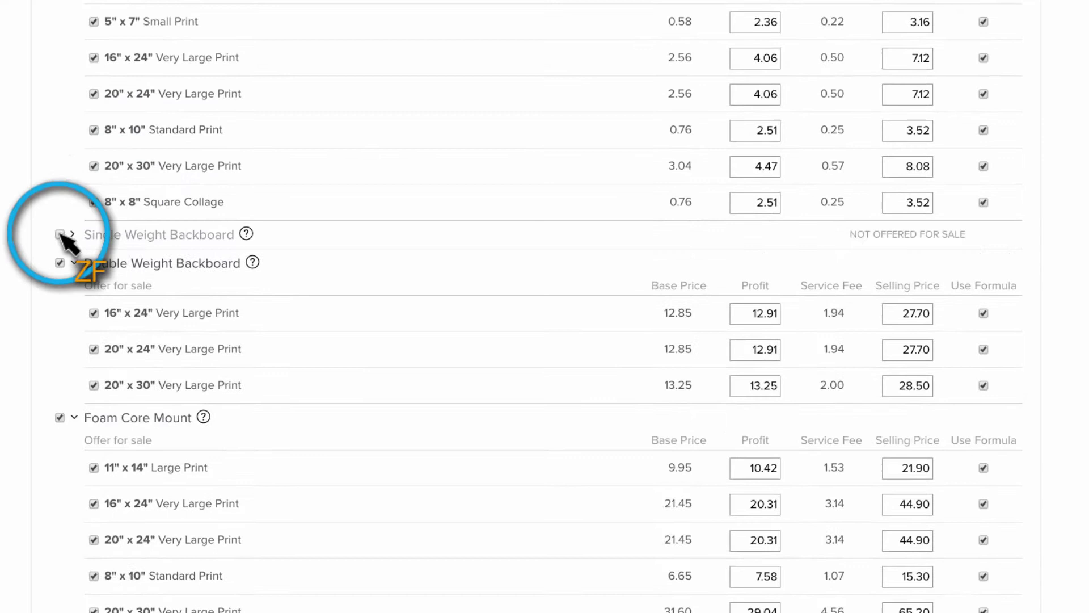
{"action": "left_click", "coordinate": [59, 264]}
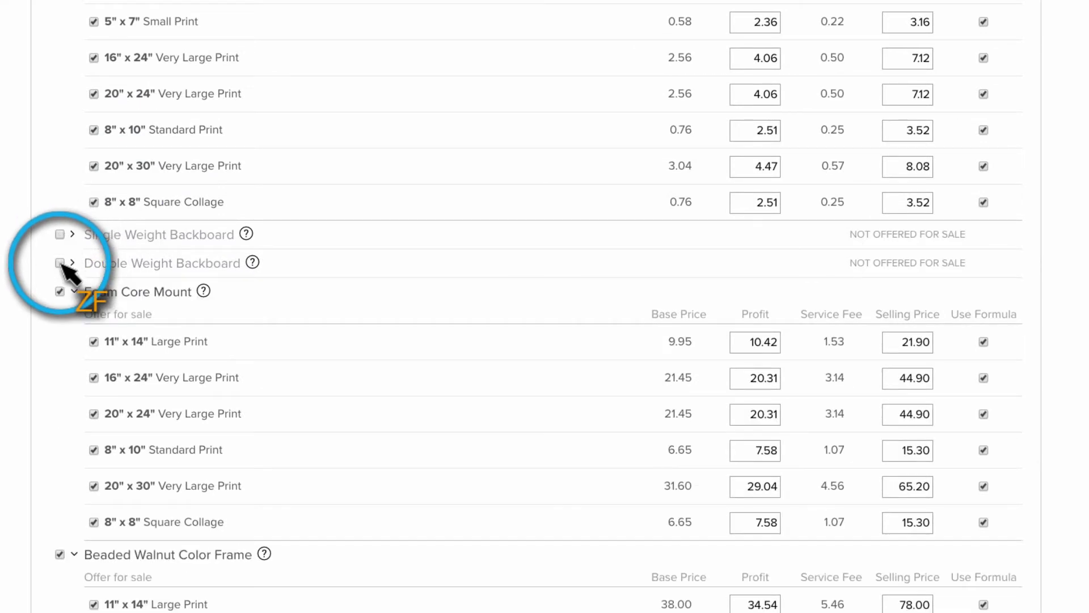
{"action": "scroll", "coordinate": [61, 266], "scroll_direction": "up", "scroll_amount": 2}
{"action": "scroll", "coordinate": [60, 264], "scroll_direction": "up", "scroll_amount": 3}
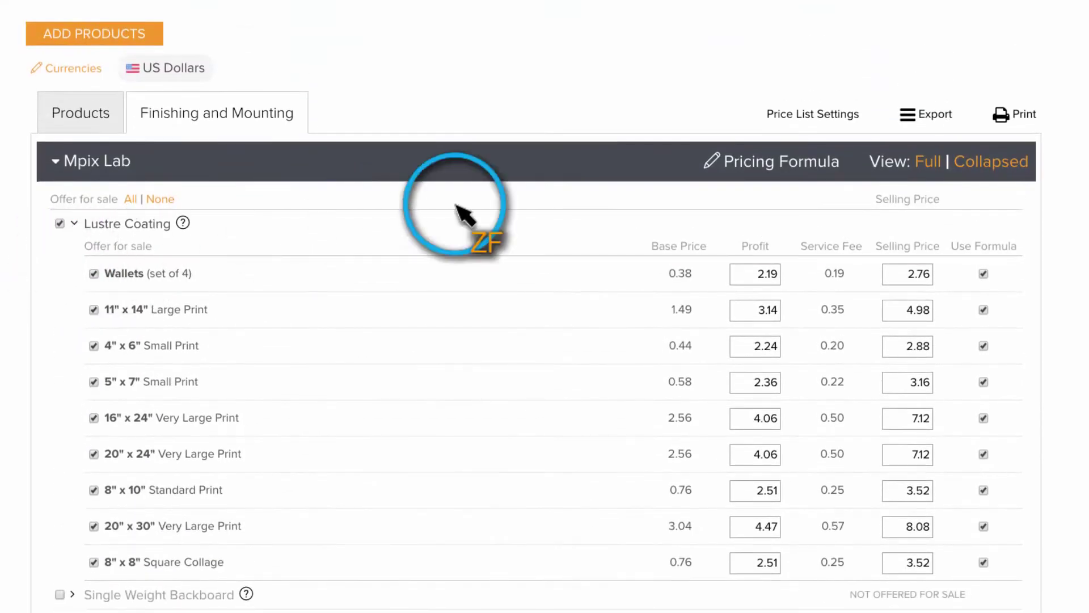
Apply a 300% over base price selling price formula to all prices
{"action": "left_click", "coordinate": [768, 161]}
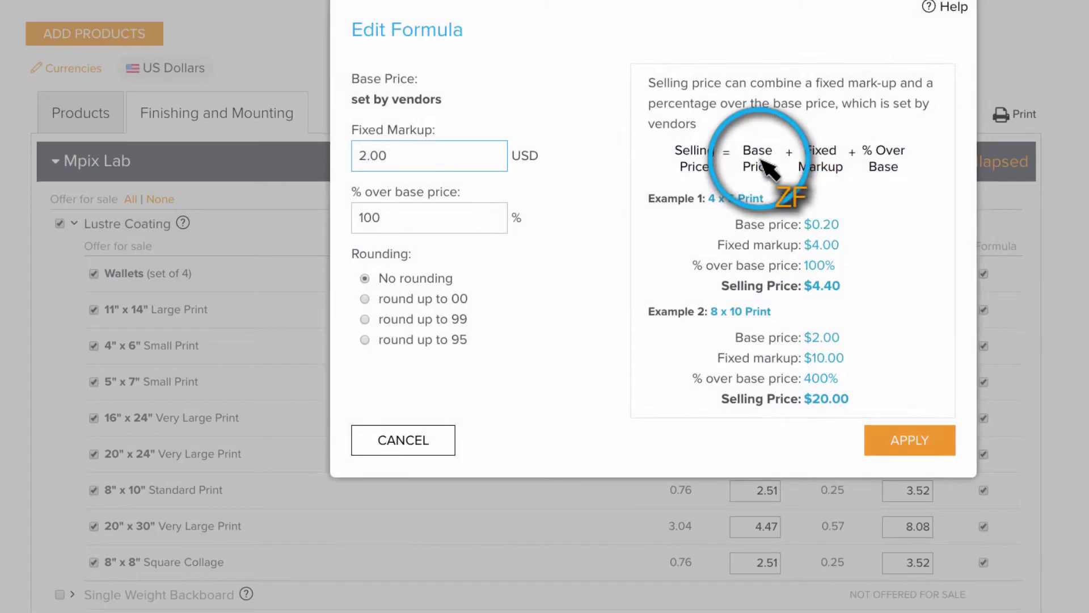
{"action": "left_click", "coordinate": [484, 219]}
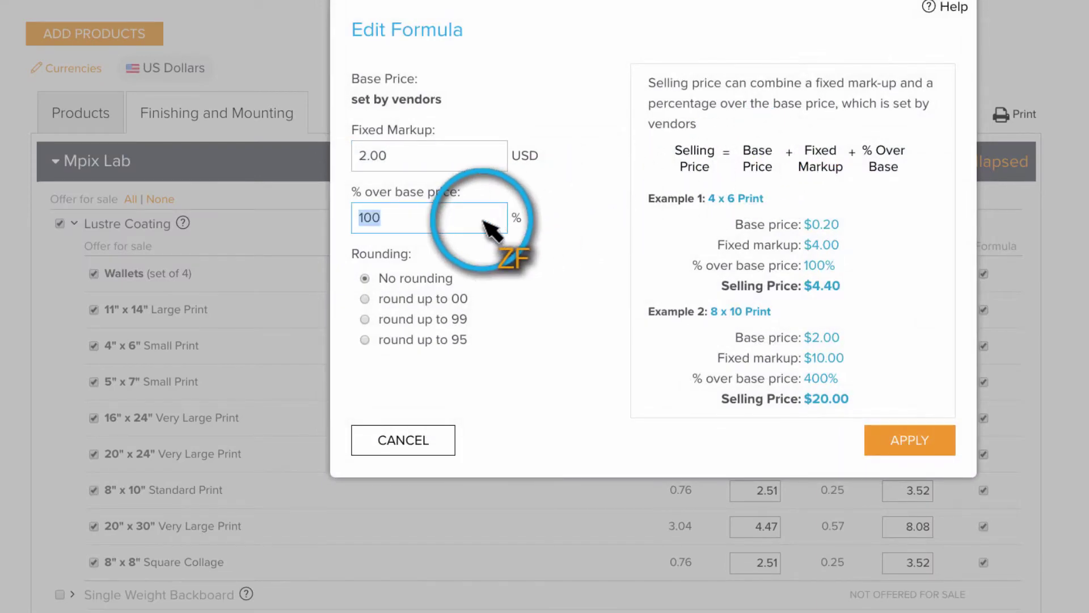
{"action": "type", "text": "3"}
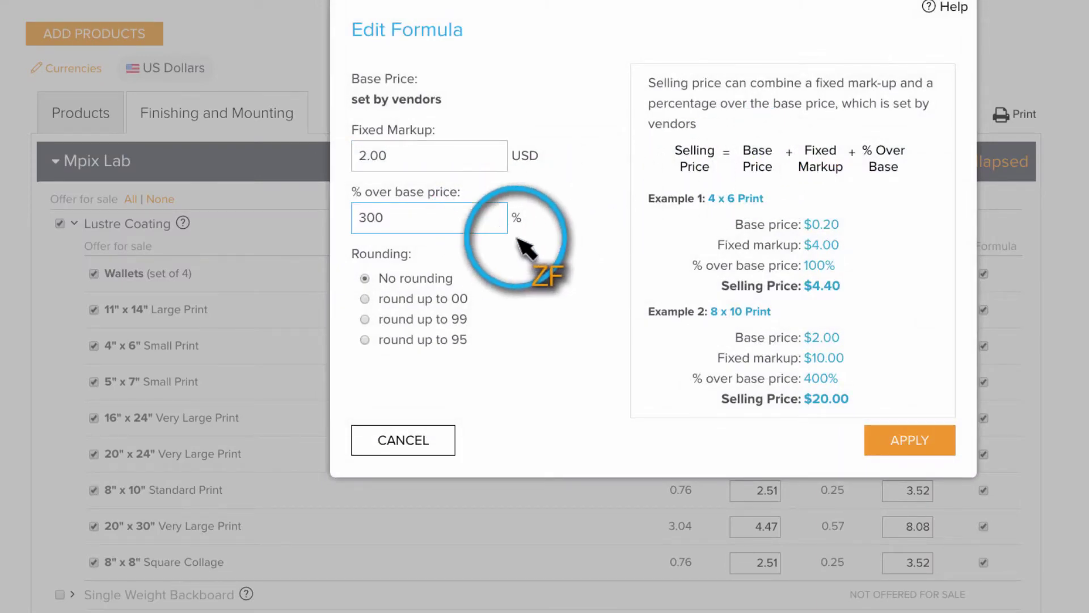
{"action": "left_click", "coordinate": [906, 440]}
Set fixed Lustre Coating prices: 5.00 for 4x6 and 5x7, and 20.00 for 16x24
{"action": "left_click", "coordinate": [916, 349]}
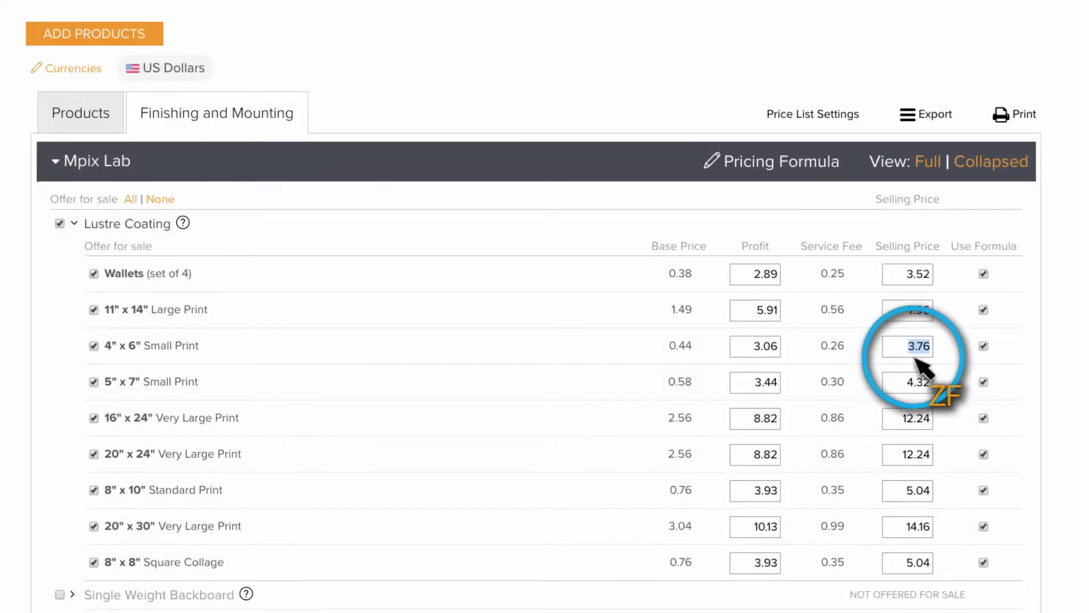
{"action": "type", "text": "5"}
{"action": "left_click", "coordinate": [914, 387]}
{"action": "type", "text": "5"}
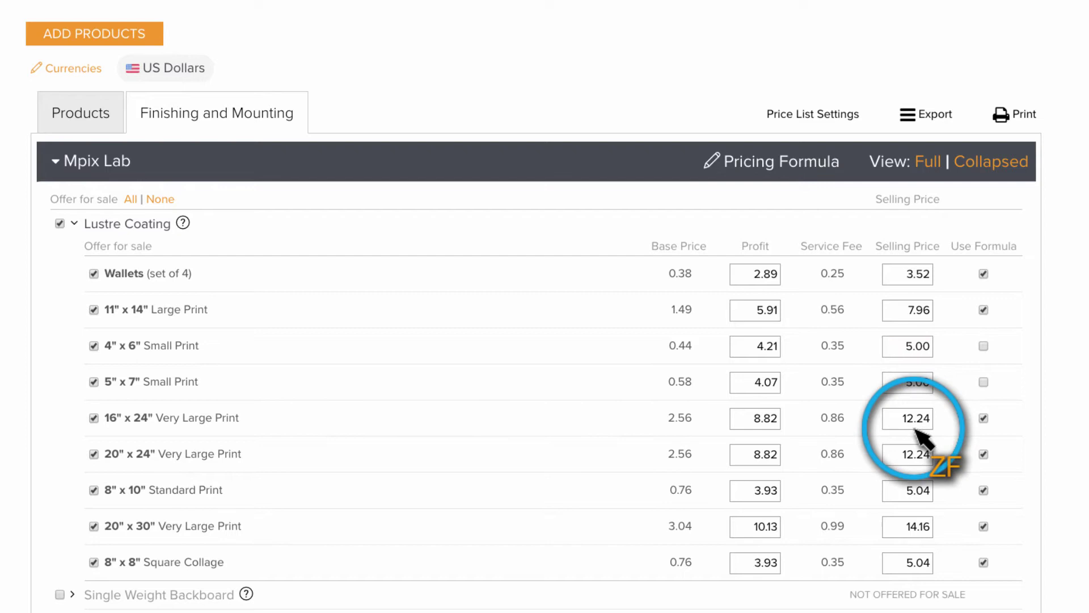
{"action": "left_click", "coordinate": [915, 418]}
{"action": "type", "text": "20"}
{"action": "scroll", "coordinate": [917, 435], "scroll_direction": "down", "scroll_amount": 1}
{"action": "scroll", "coordinate": [917, 436], "scroll_direction": "down", "scroll_amount": 2}
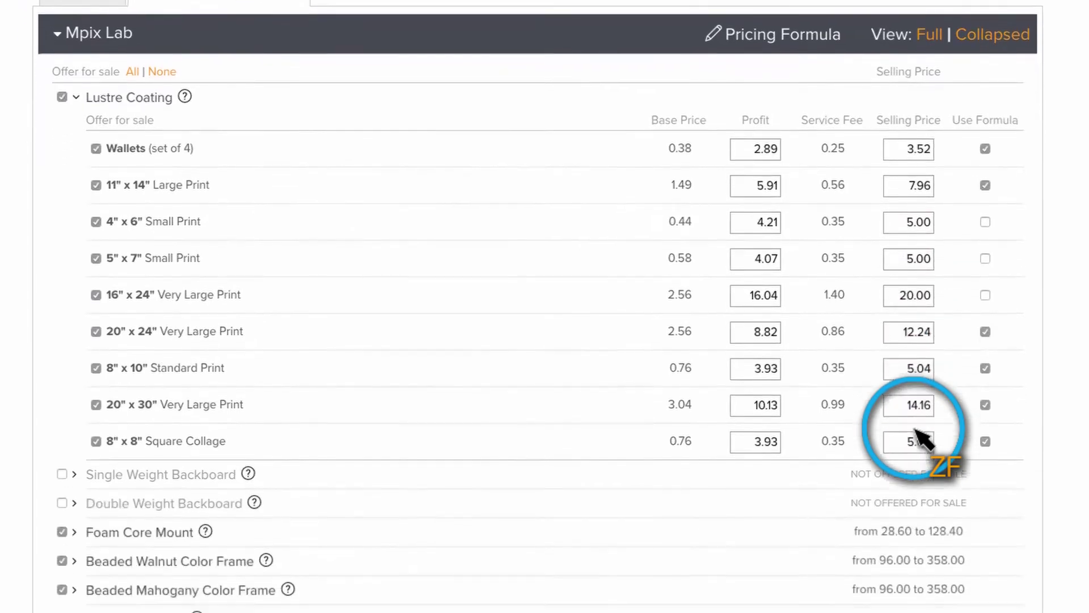
{"action": "scroll", "coordinate": [917, 436], "scroll_direction": "down", "scroll_amount": 2}
{"action": "scroll", "coordinate": [917, 436], "scroll_direction": "down", "scroll_amount": 2}
{"action": "scroll", "coordinate": [917, 436], "scroll_direction": "down", "scroll_amount": 2}
{"action": "scroll", "coordinate": [917, 435], "scroll_direction": "down", "scroll_amount": 2}
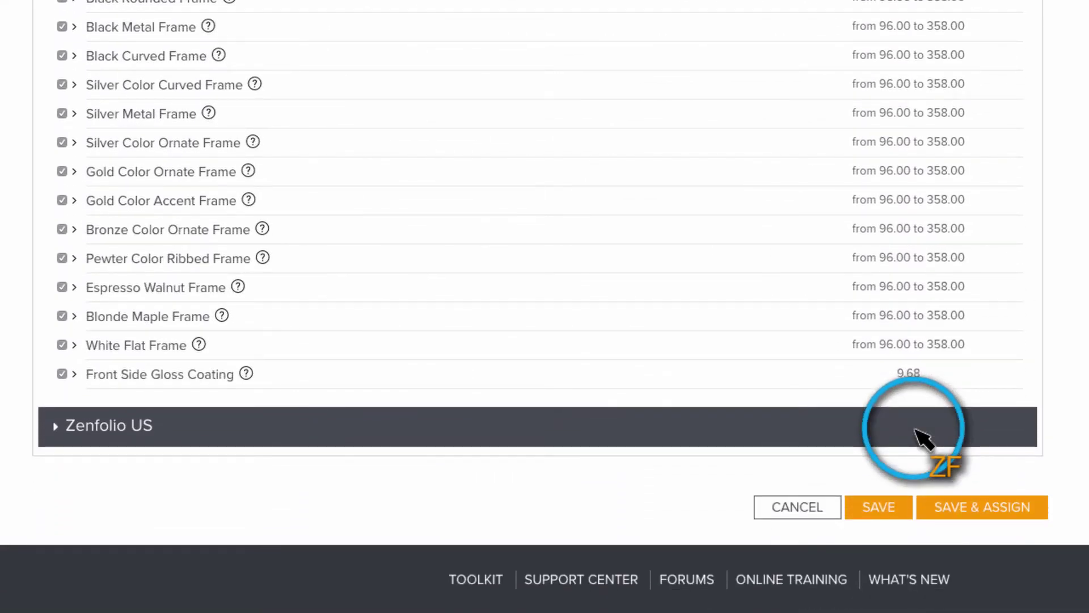
Save the Main Price List and open the Packages page listing packages A, B and C
{"action": "left_click", "coordinate": [880, 517]}
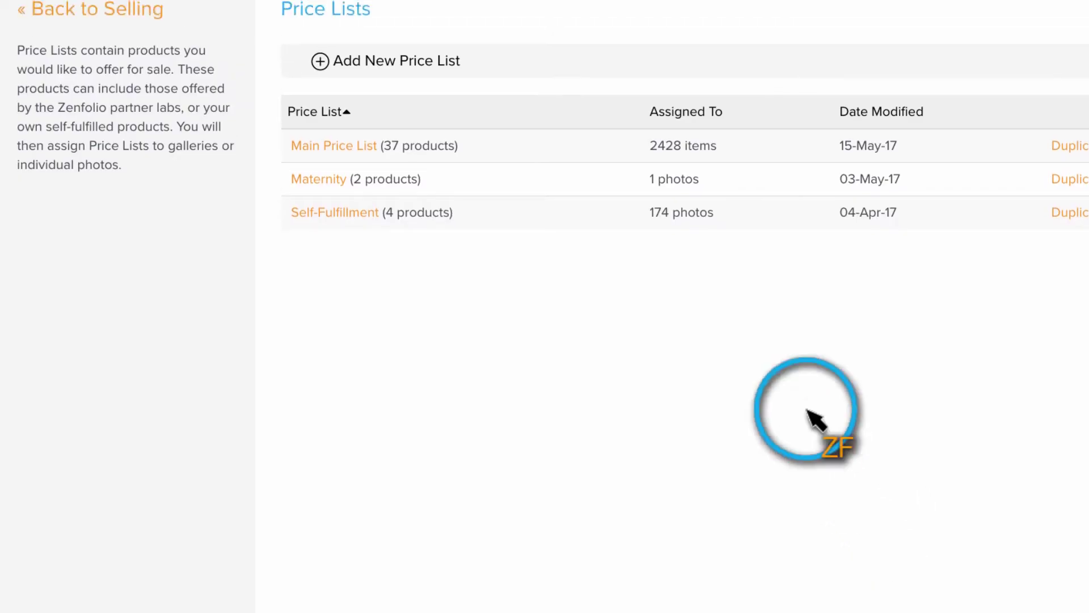
{"action": "scroll", "coordinate": [815, 419], "scroll_direction": "up", "scroll_amount": 2}
{"action": "left_click", "coordinate": [550, 43]}
{"action": "left_click", "coordinate": [548, 47]}
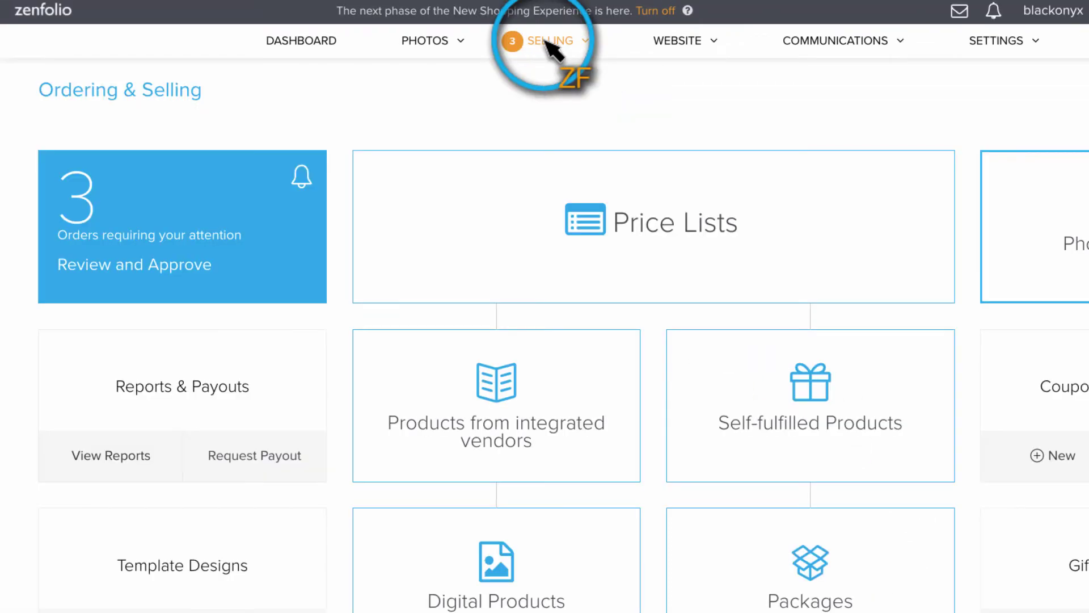
{"action": "left_click", "coordinate": [749, 482]}
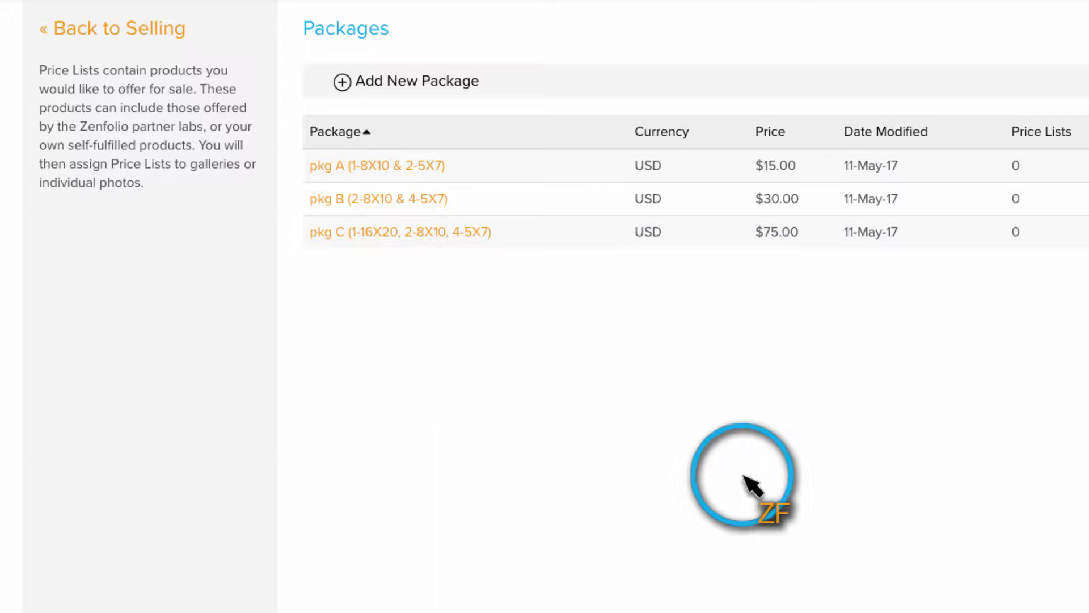
Create the 'Framed 8x10' package with one 8" x 10" Standard Print, priced at 2.29
{"action": "left_click", "coordinate": [345, 83]}
{"action": "type", "text": "Frame"}
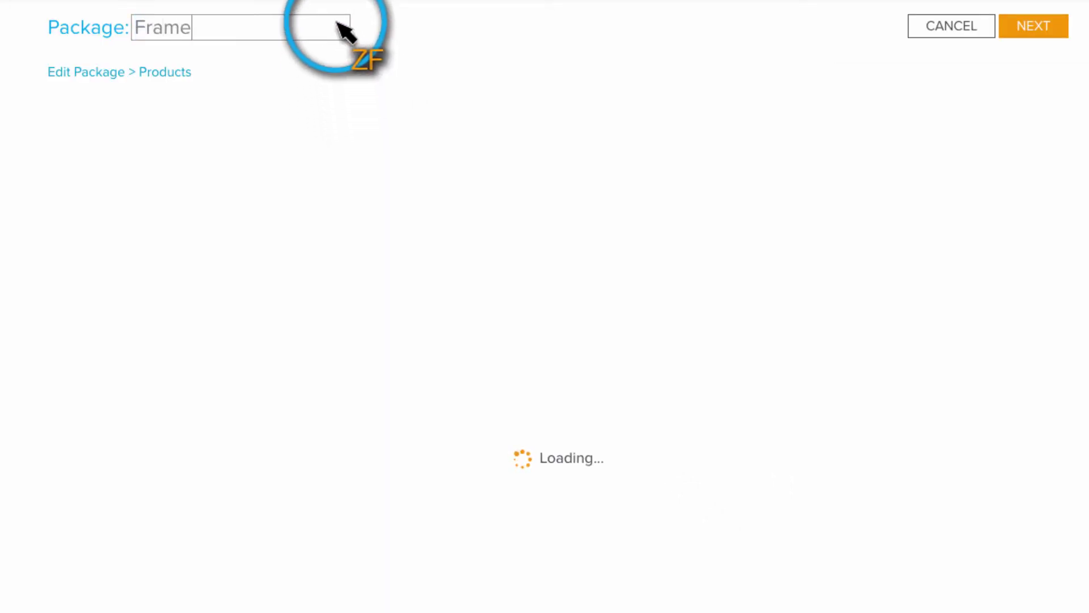
{"action": "type", "text": "d 8x10"}
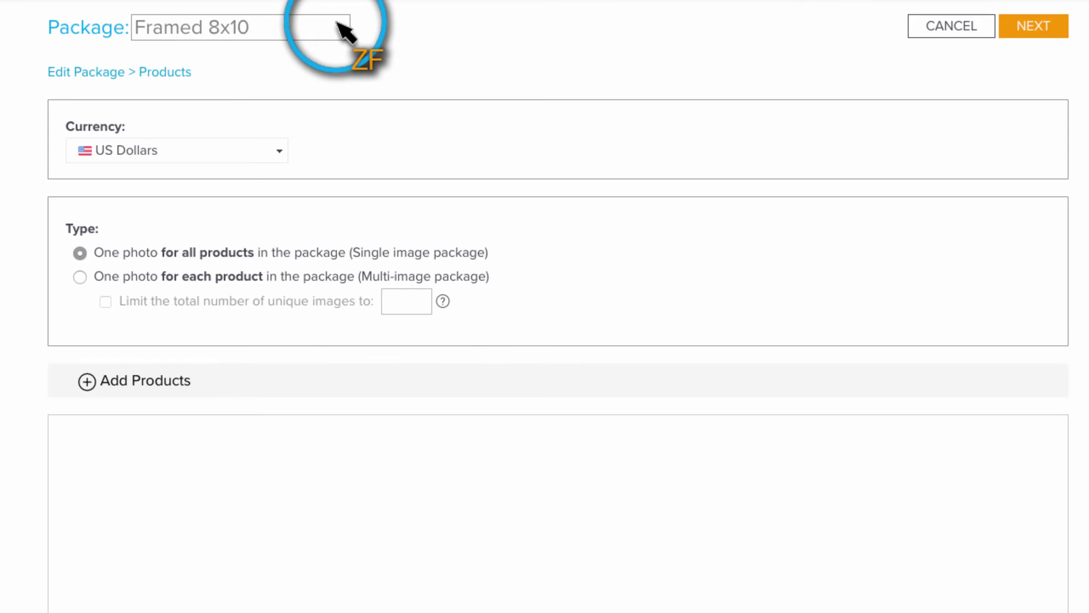
{"action": "left_click", "coordinate": [87, 383]}
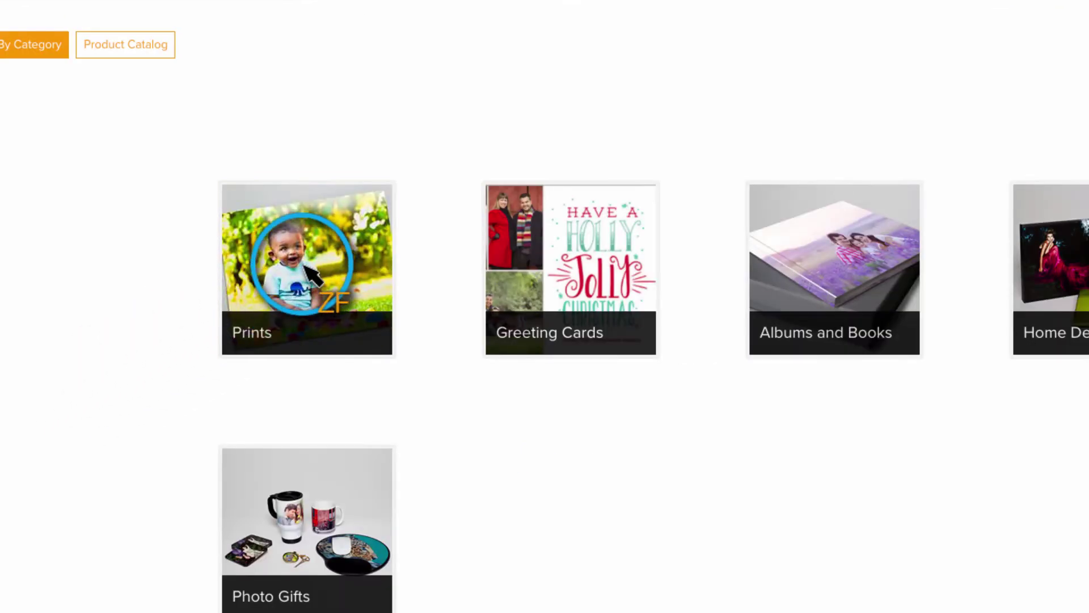
{"action": "left_click", "coordinate": [307, 281]}
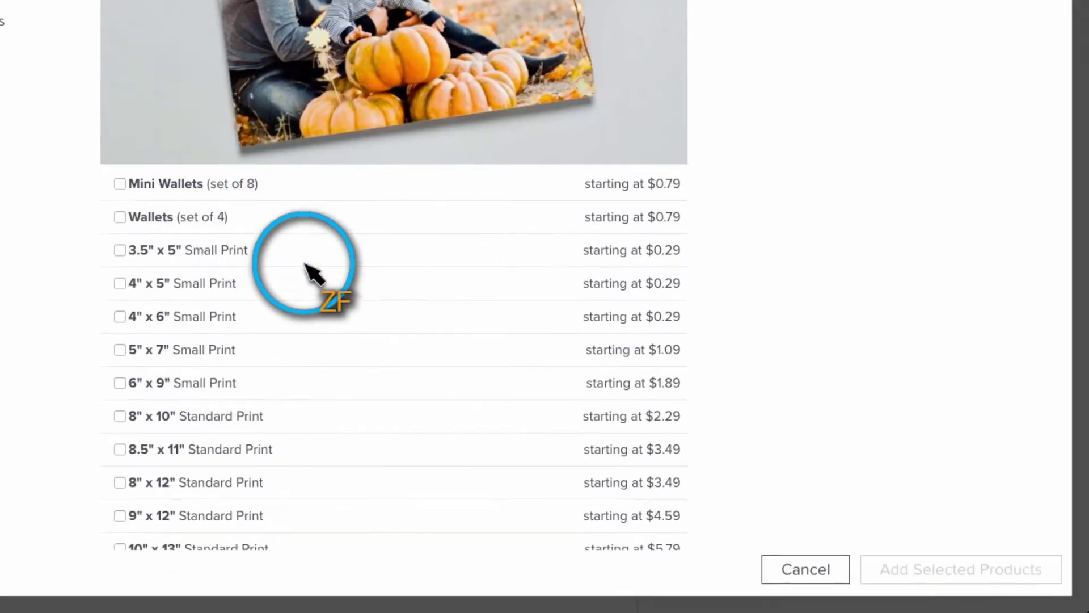
{"action": "left_click", "coordinate": [124, 423]}
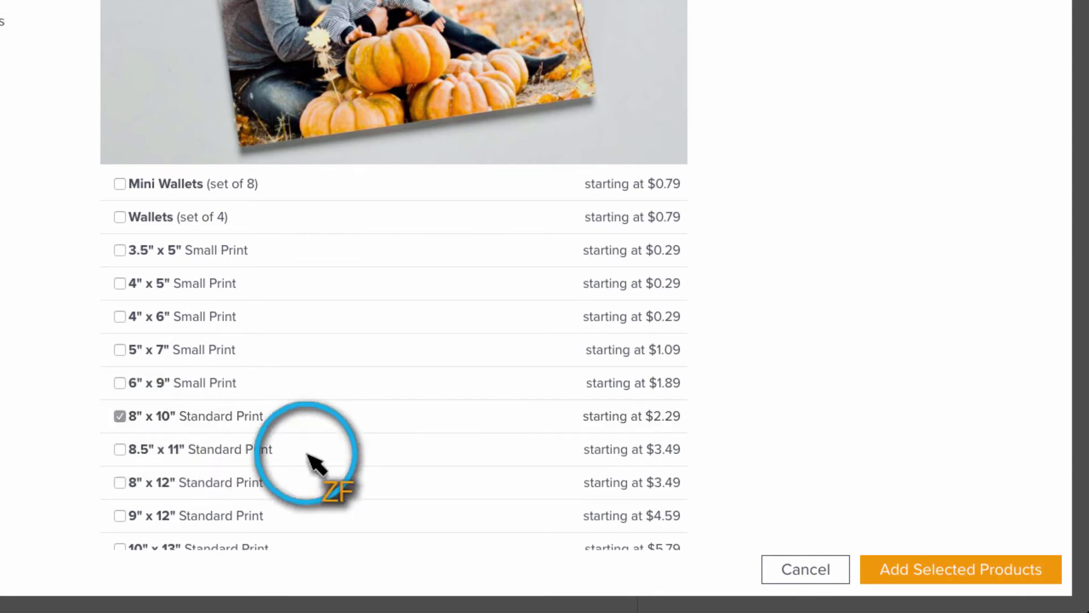
{"action": "left_click", "coordinate": [957, 577]}
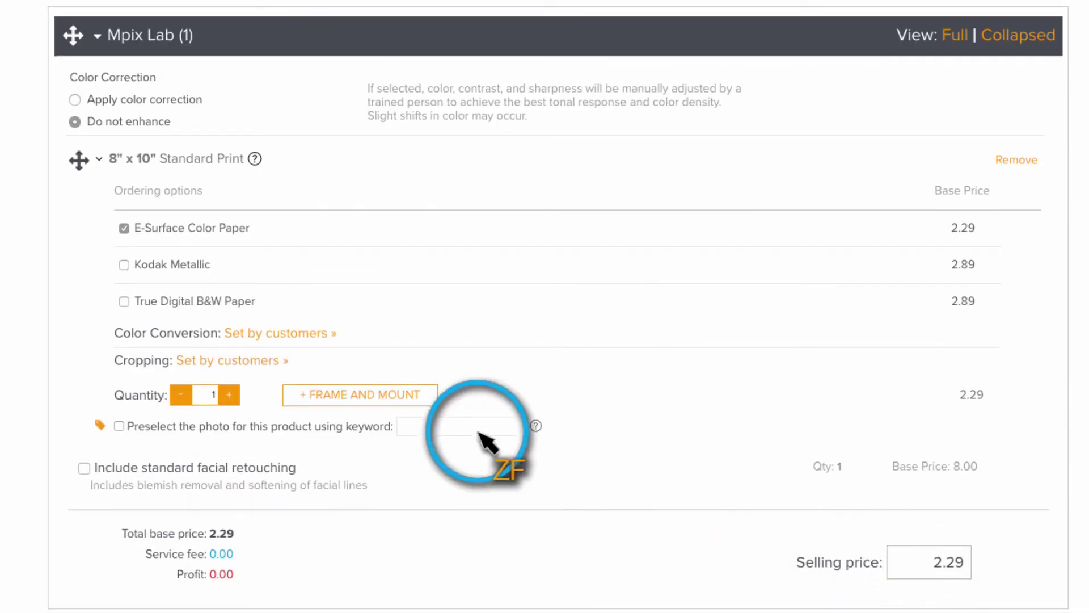
Add Lustre Coating, Silver Color Ornate Frame, White Mat and Non-Glare Glass, totaling 54.05
{"action": "left_click", "coordinate": [350, 400]}
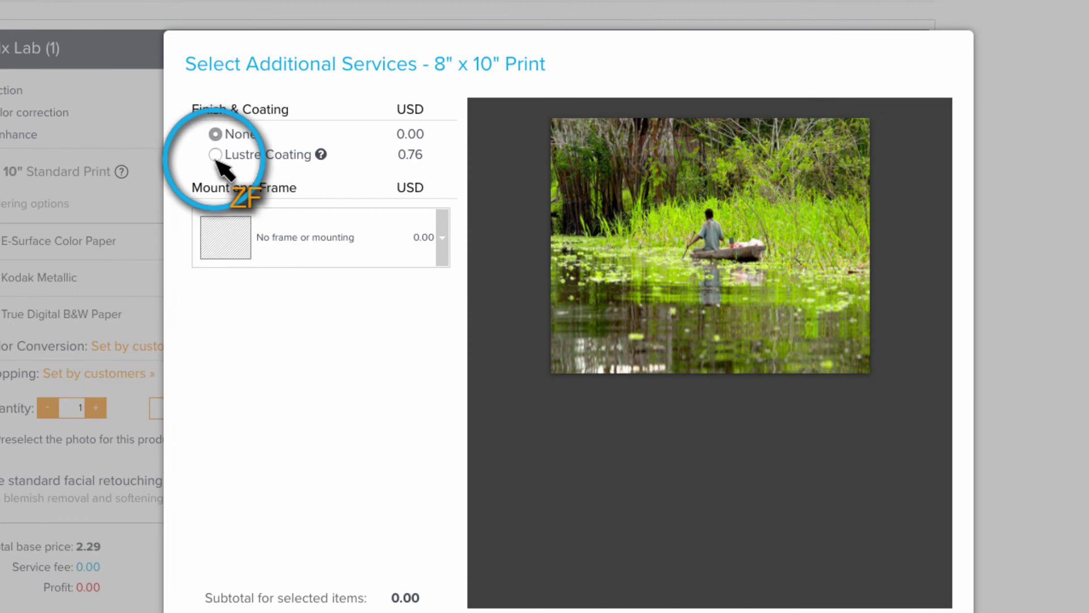
{"action": "left_click", "coordinate": [216, 156]}
{"action": "left_click", "coordinate": [442, 242]}
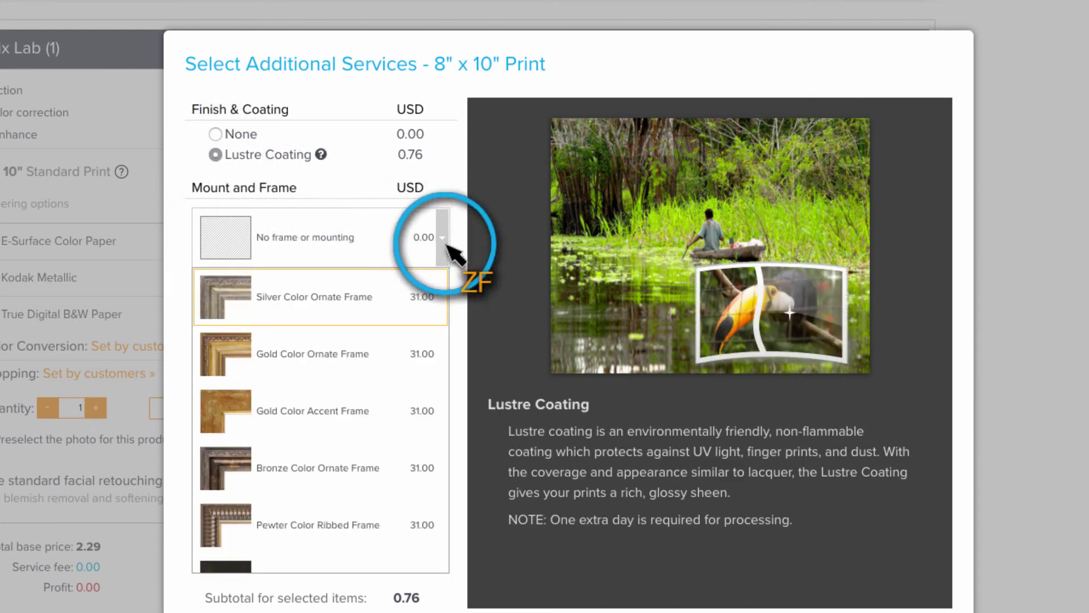
{"action": "left_click", "coordinate": [281, 315]}
{"action": "left_click", "coordinate": [215, 360]}
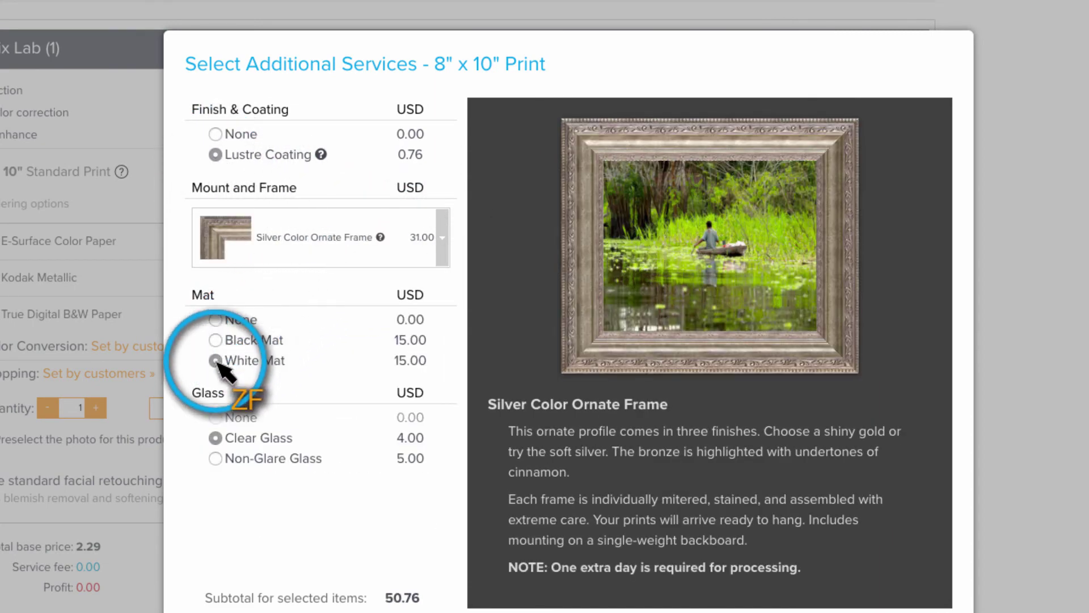
{"action": "left_click", "coordinate": [215, 457]}
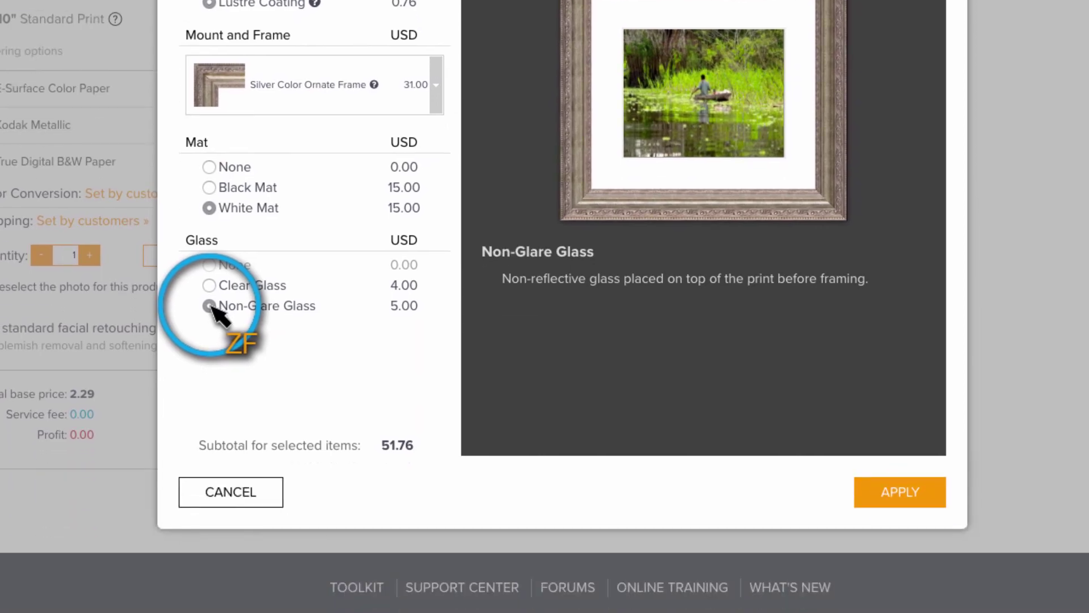
{"action": "left_click", "coordinate": [909, 502]}
Change the Framed 8x10 selling price to 85, for a 25.00 profit
{"action": "double_click", "coordinate": [808, 484]}
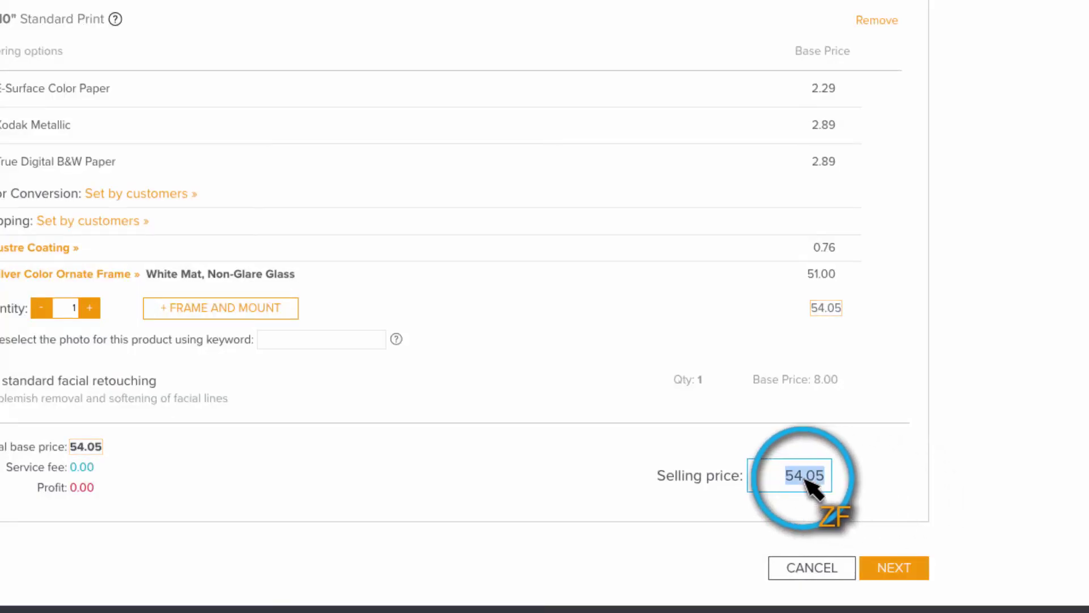
{"action": "type", "text": "8"}
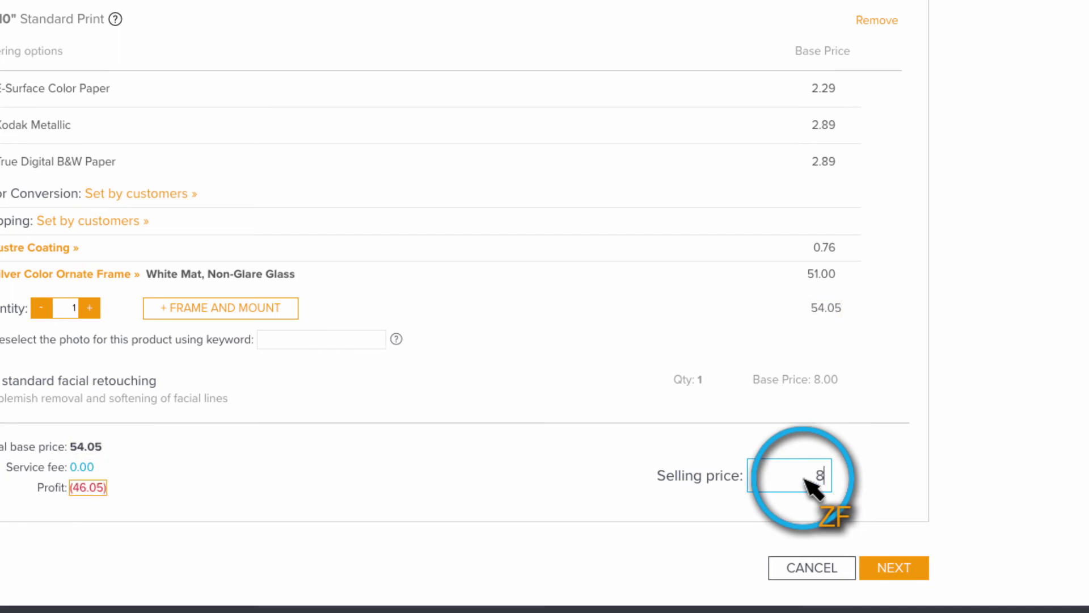
{"action": "type", "text": "5"}
{"action": "key", "text": "Tab"}
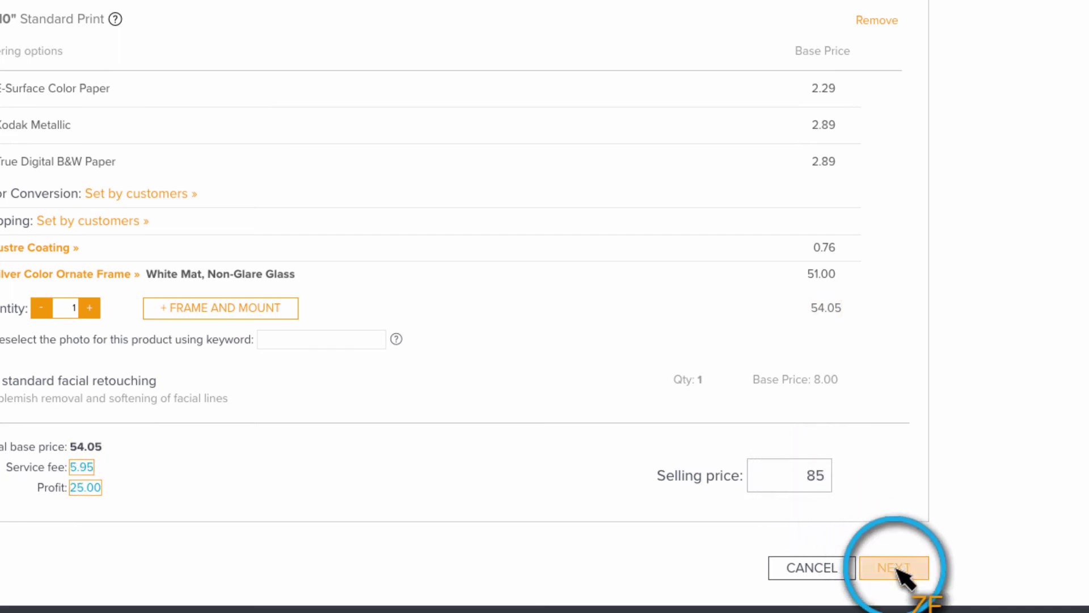